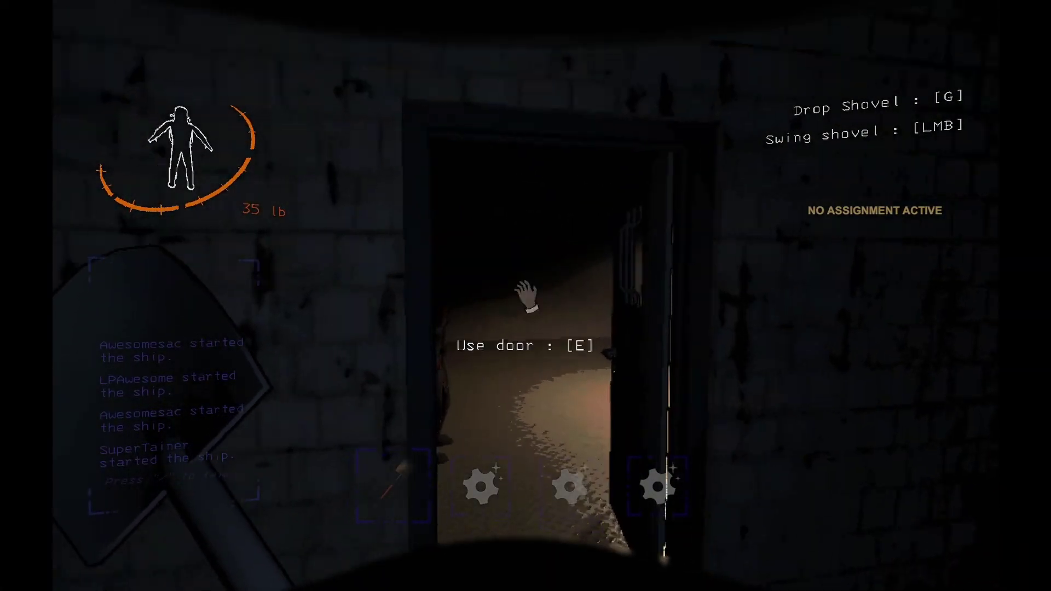
key(w)
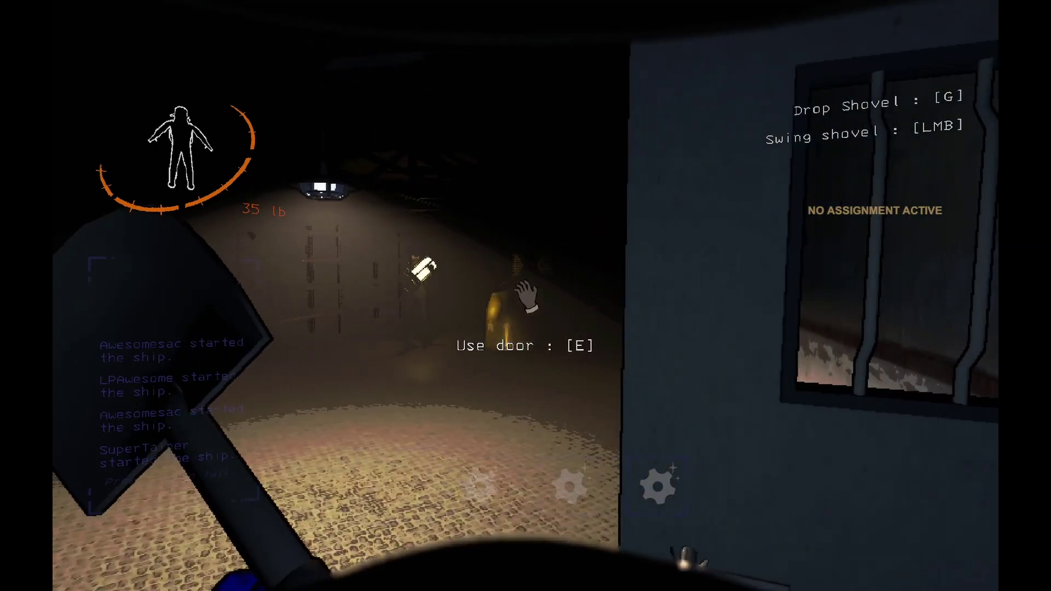
key(e)
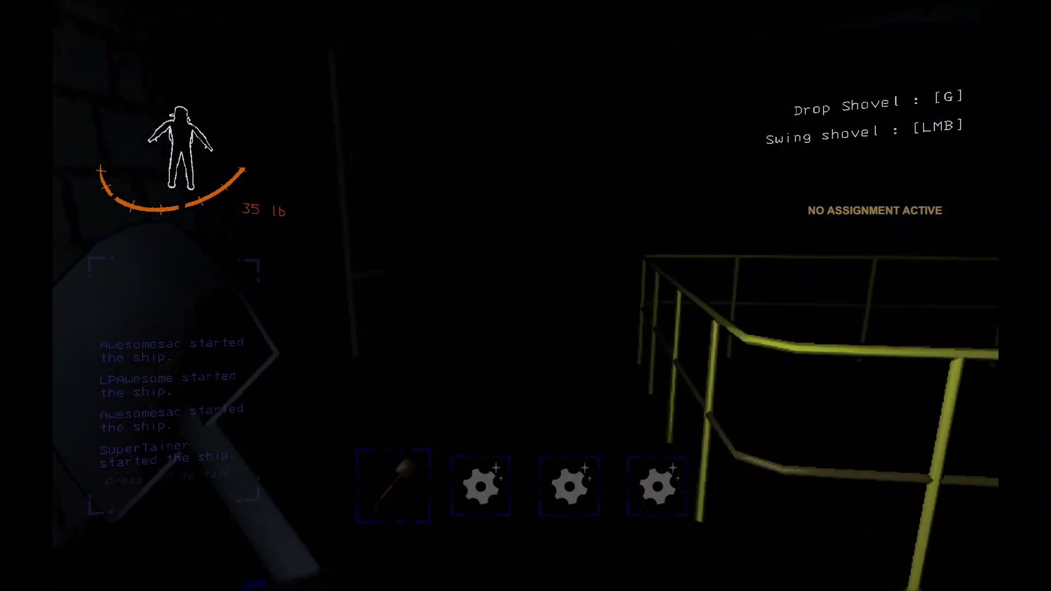
key(shift+w)
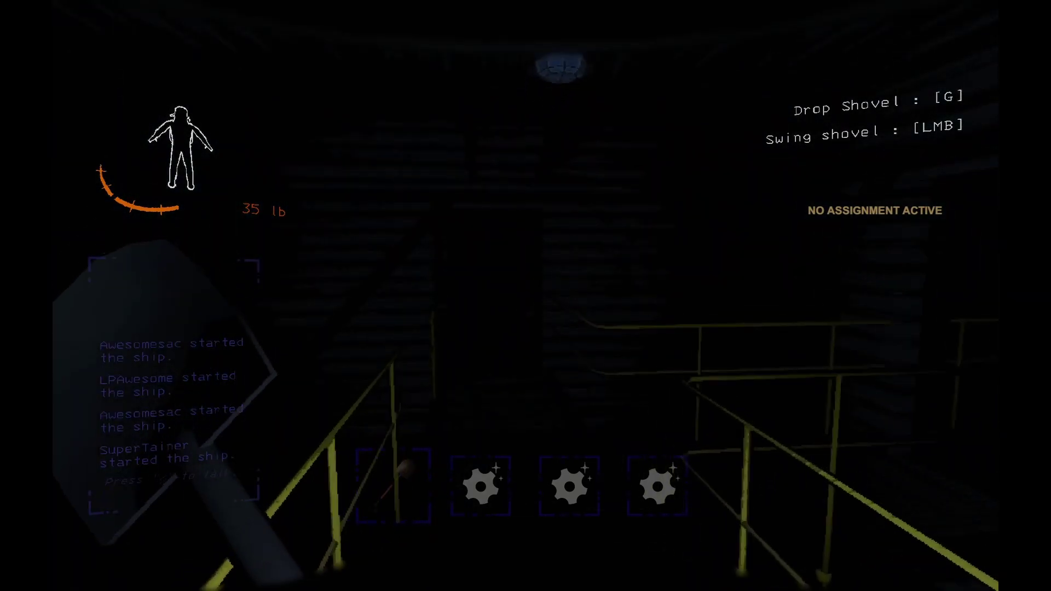
key(w)
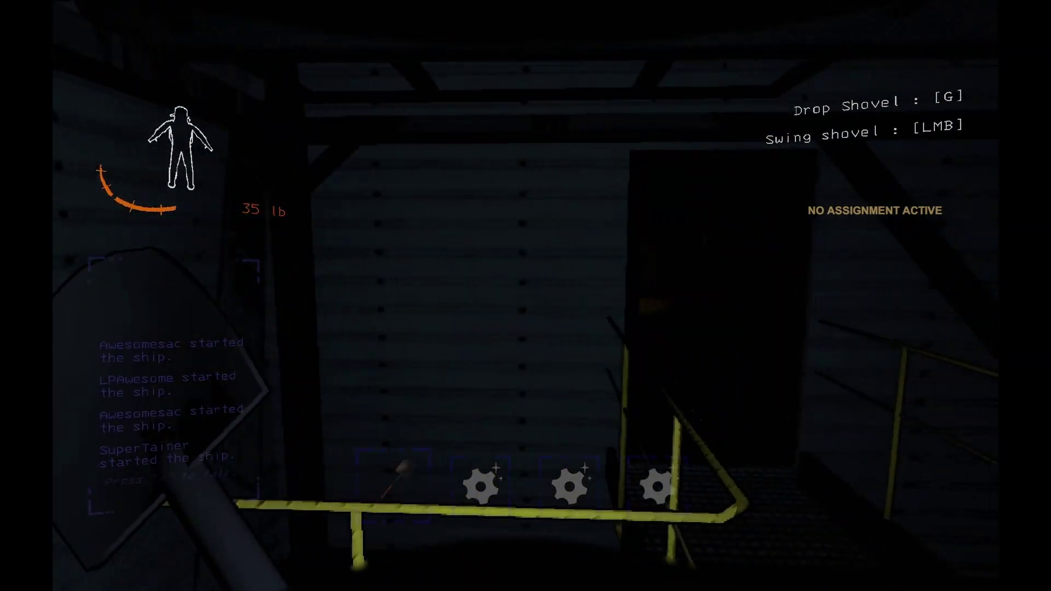
key(w)
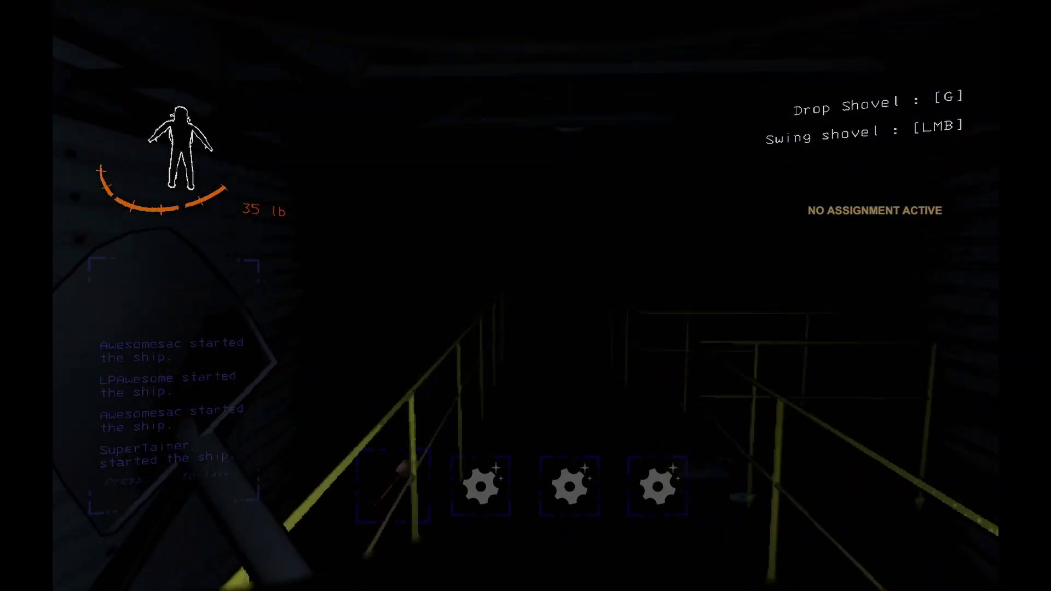
key(w)
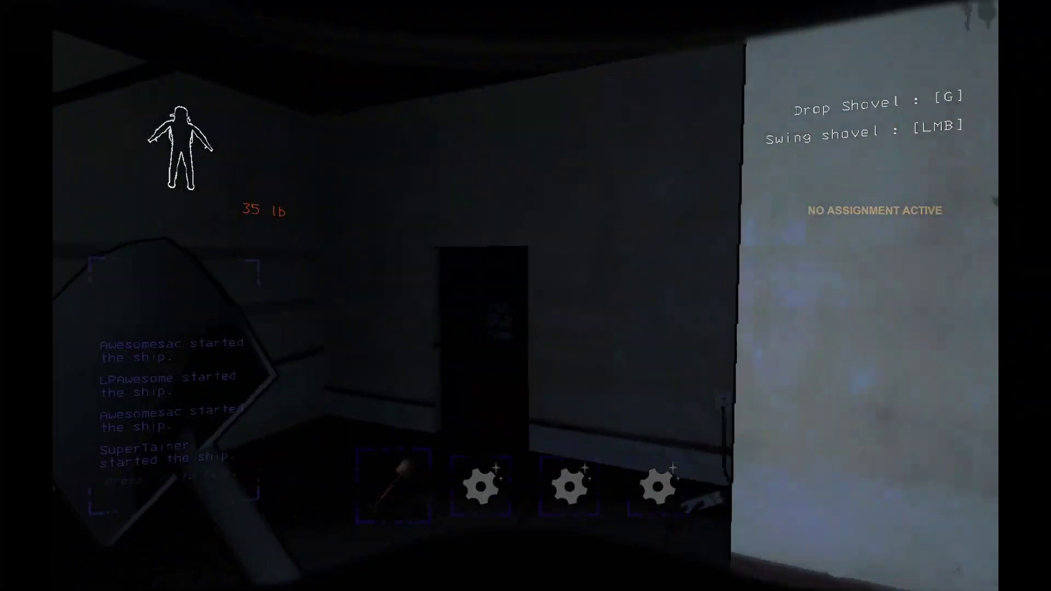
key(w)
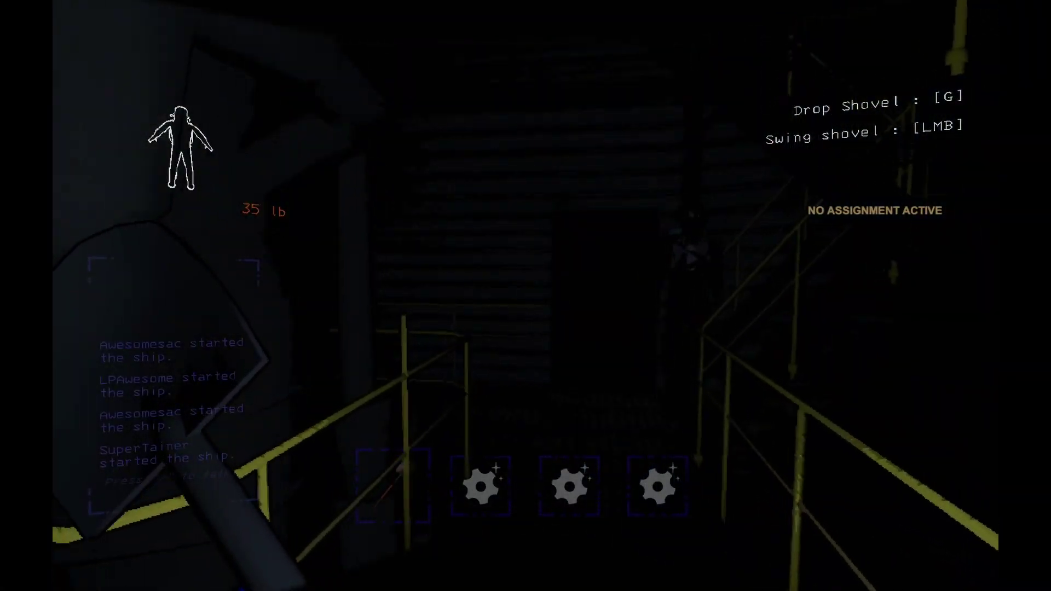
key(w)
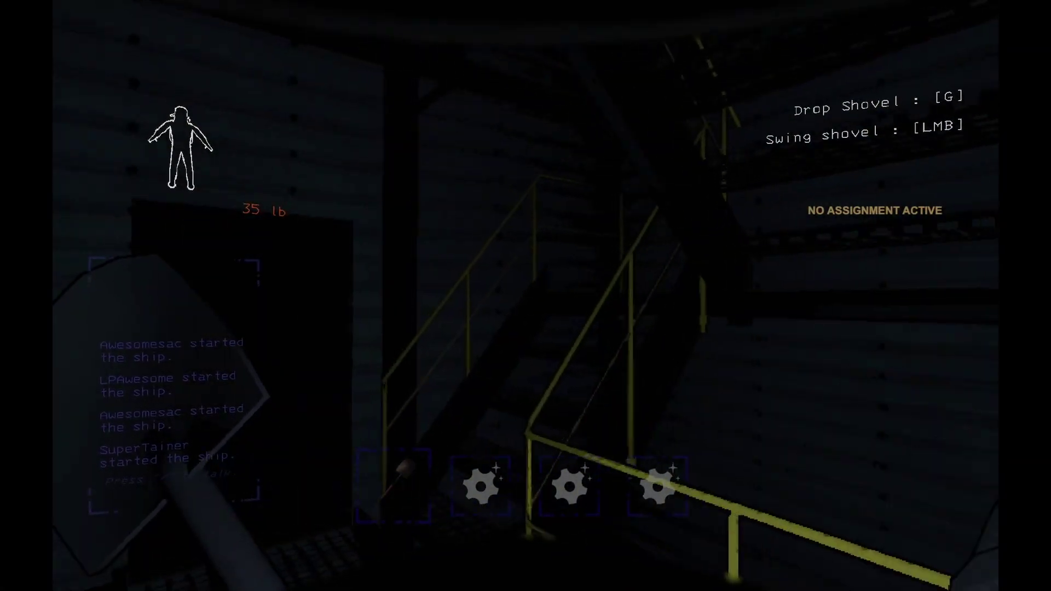
key(w)
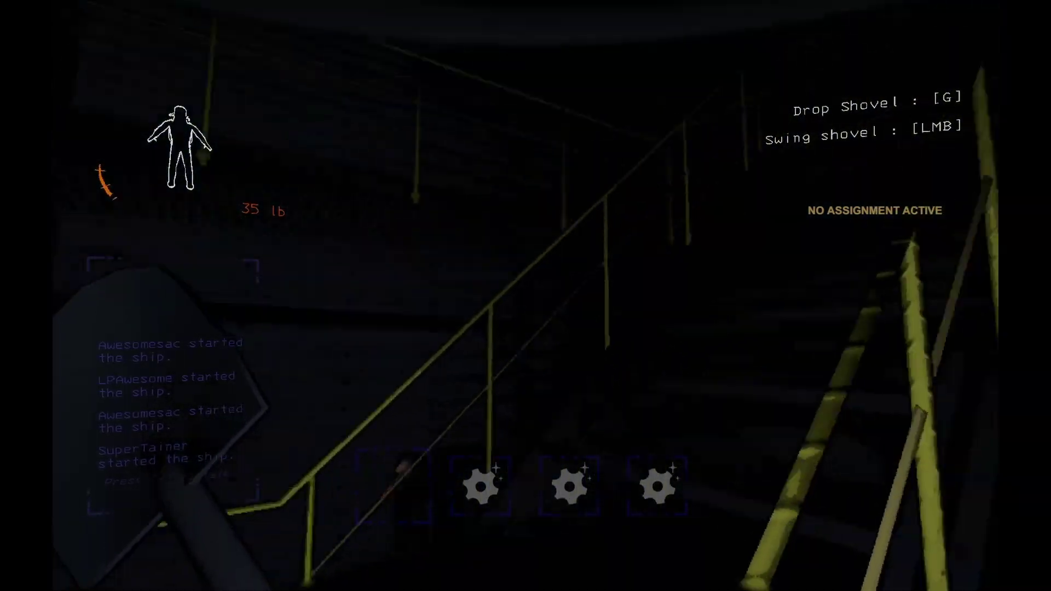
key(w)
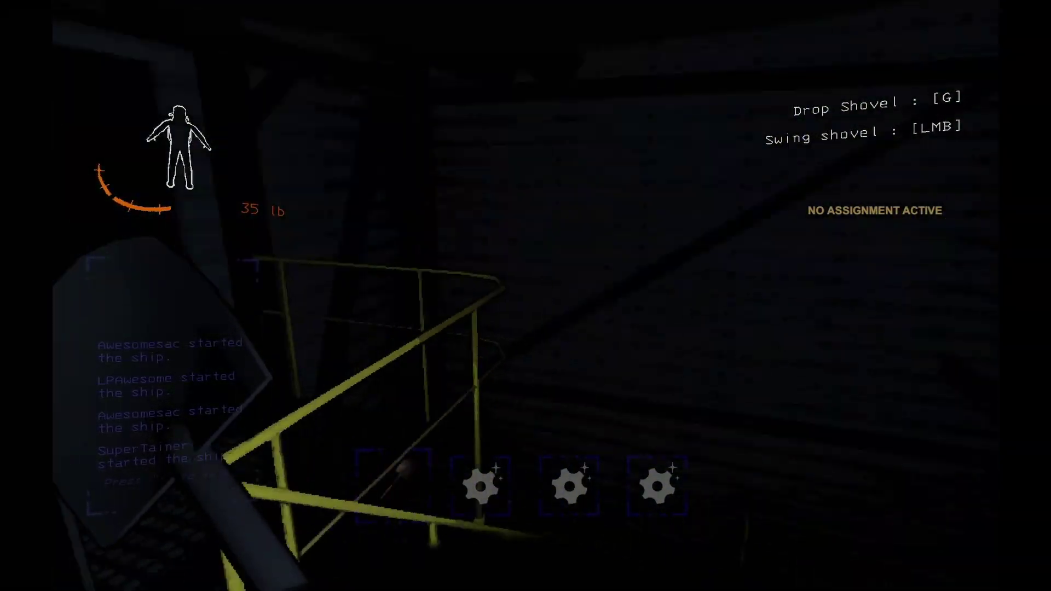
key(w)
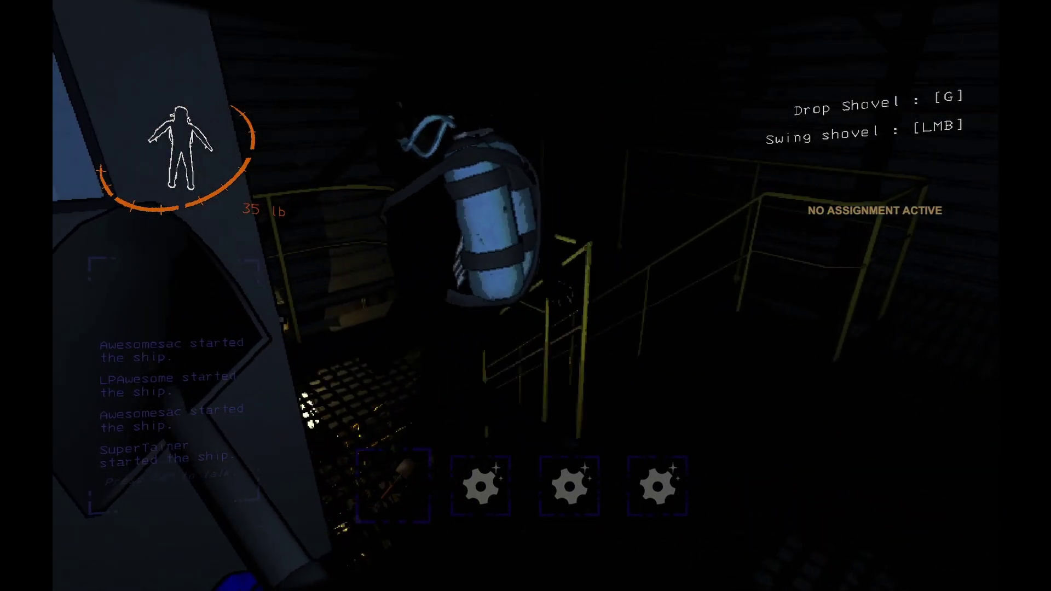
key(w)
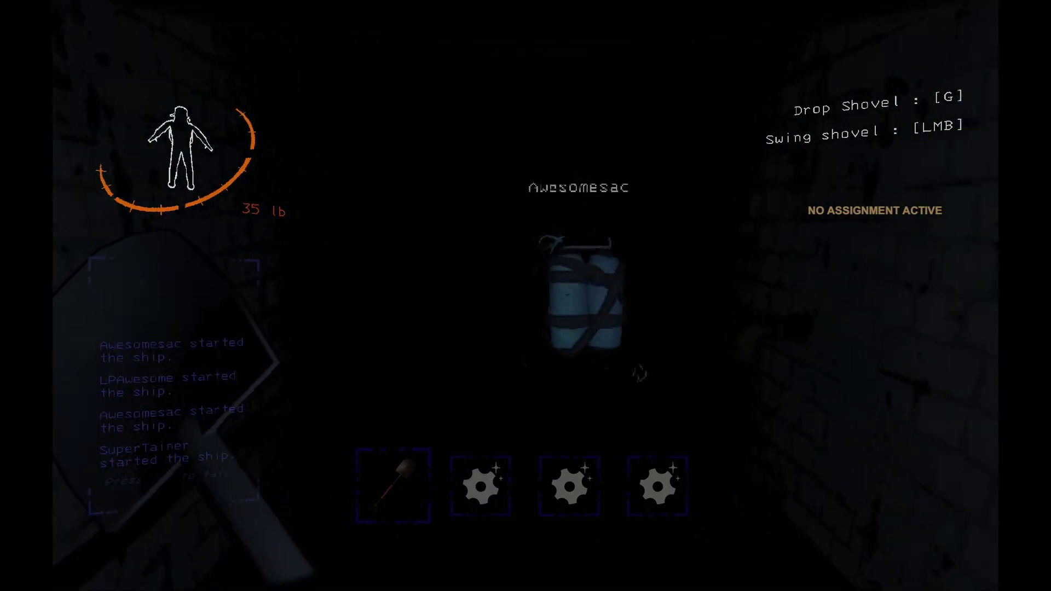
click(527, 296)
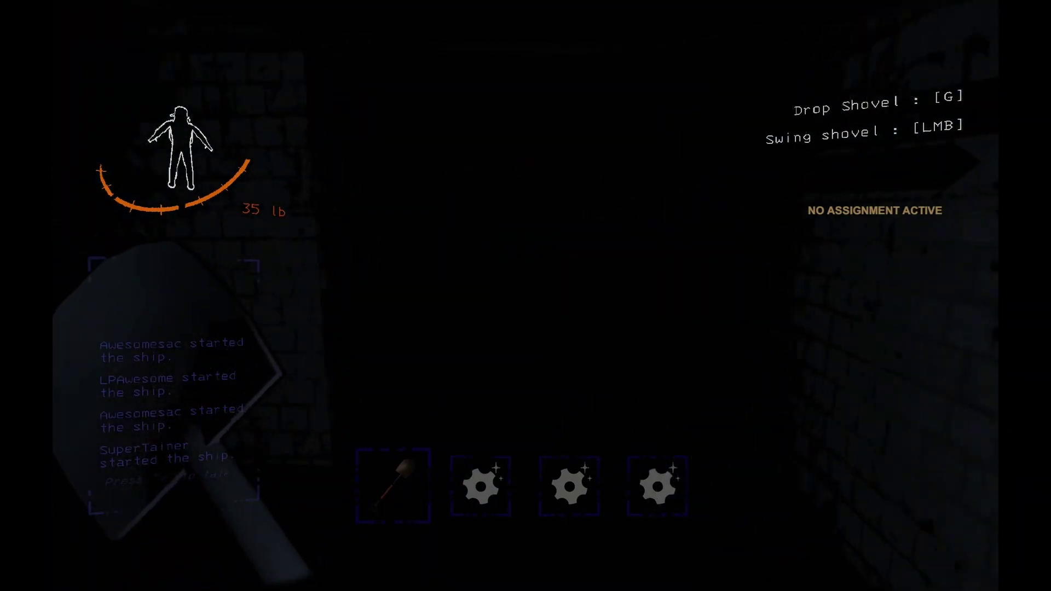
key(w)
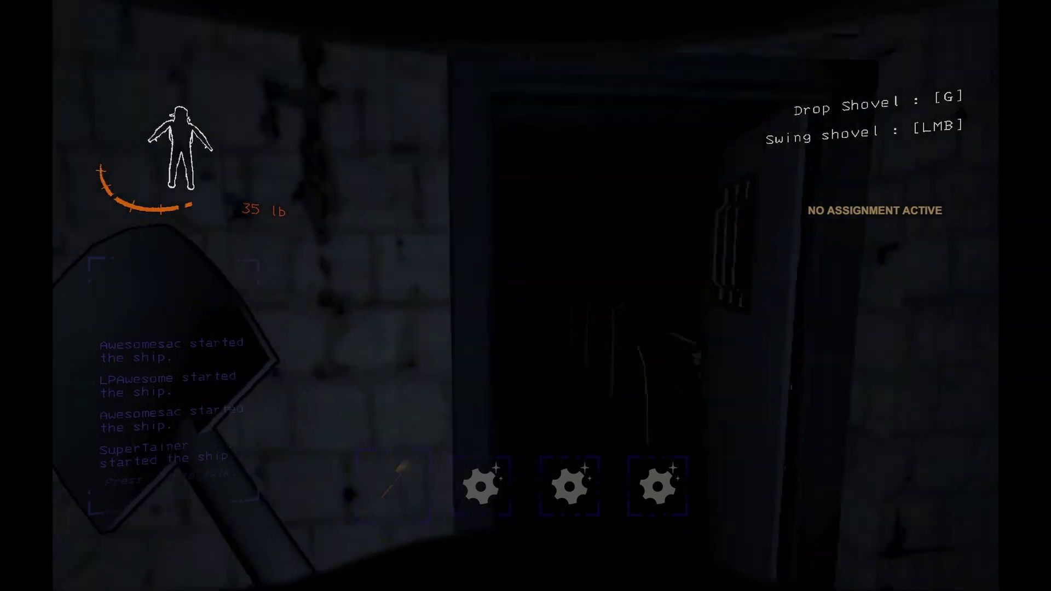
key(w)
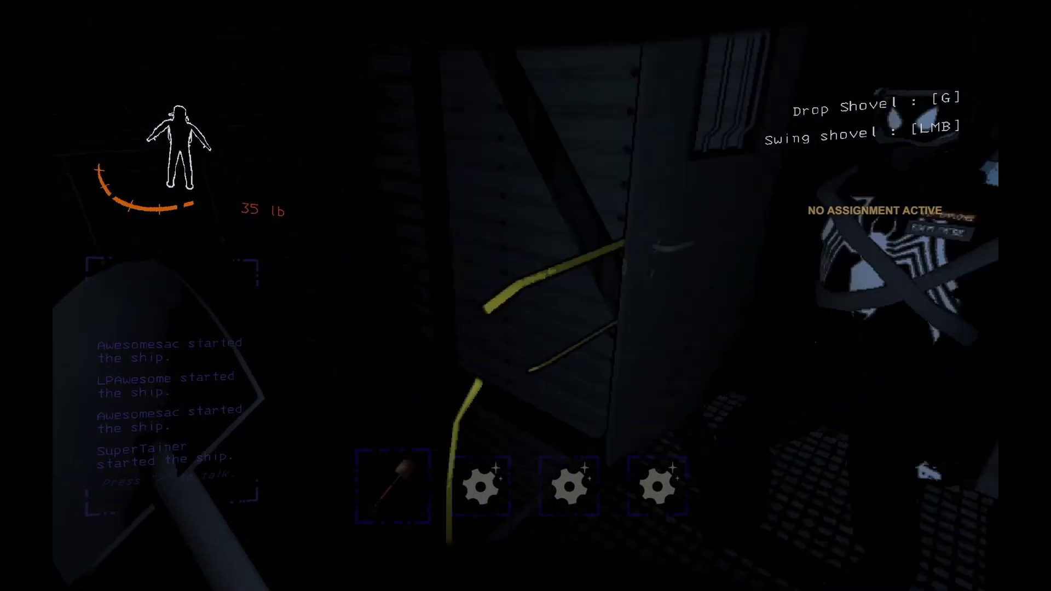
key(w)
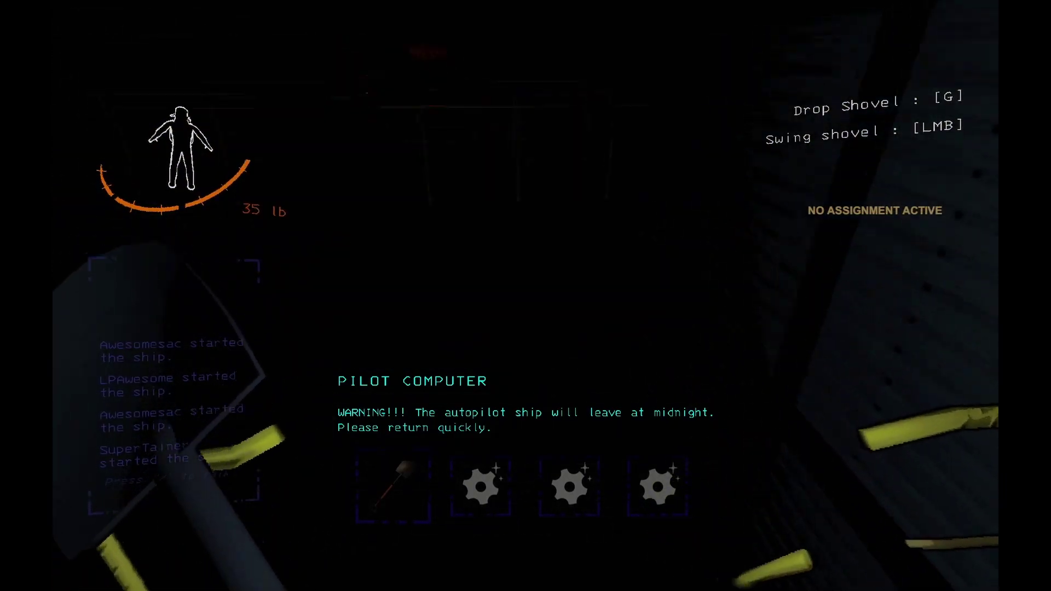
click(525, 296)
key(w)
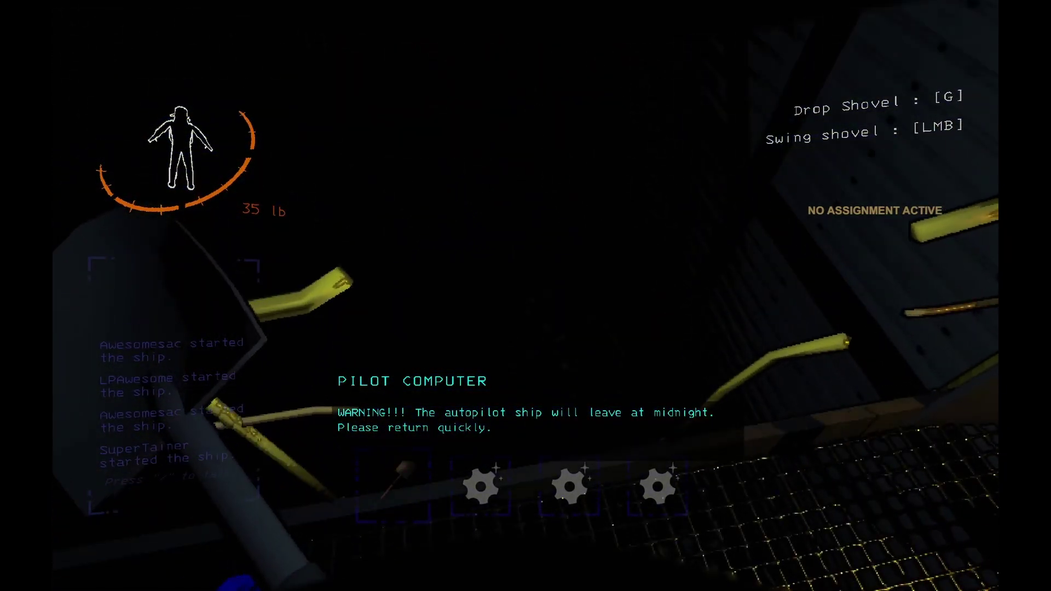